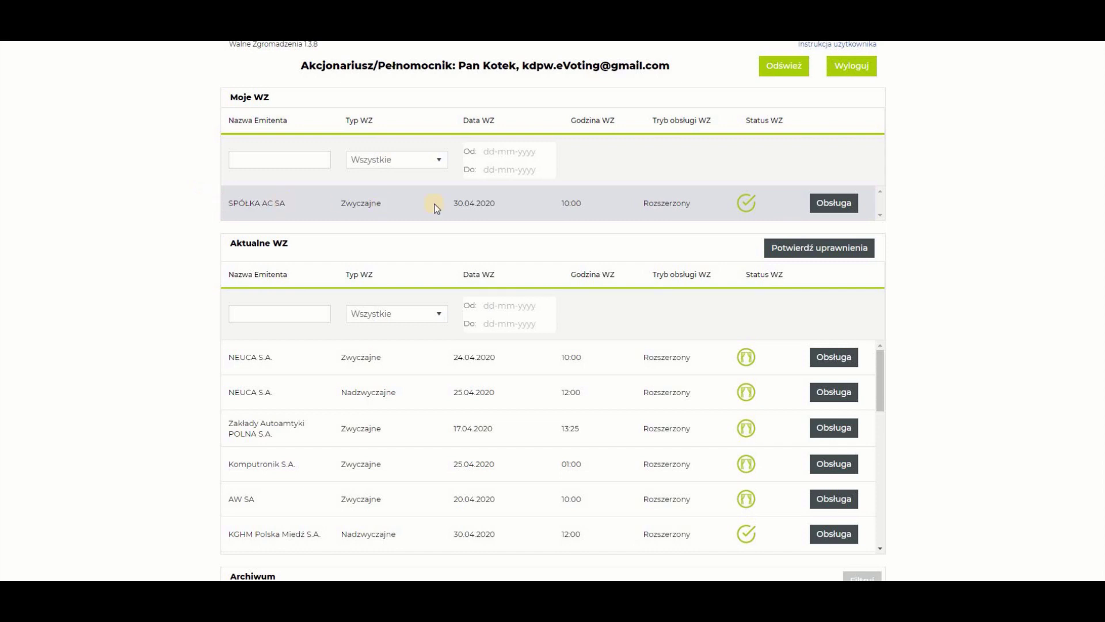
Open the SPÓŁKA AC SA general meeting of 30.04.2020 from the Moje WZ list
left_click(831, 204)
left_click(832, 204)
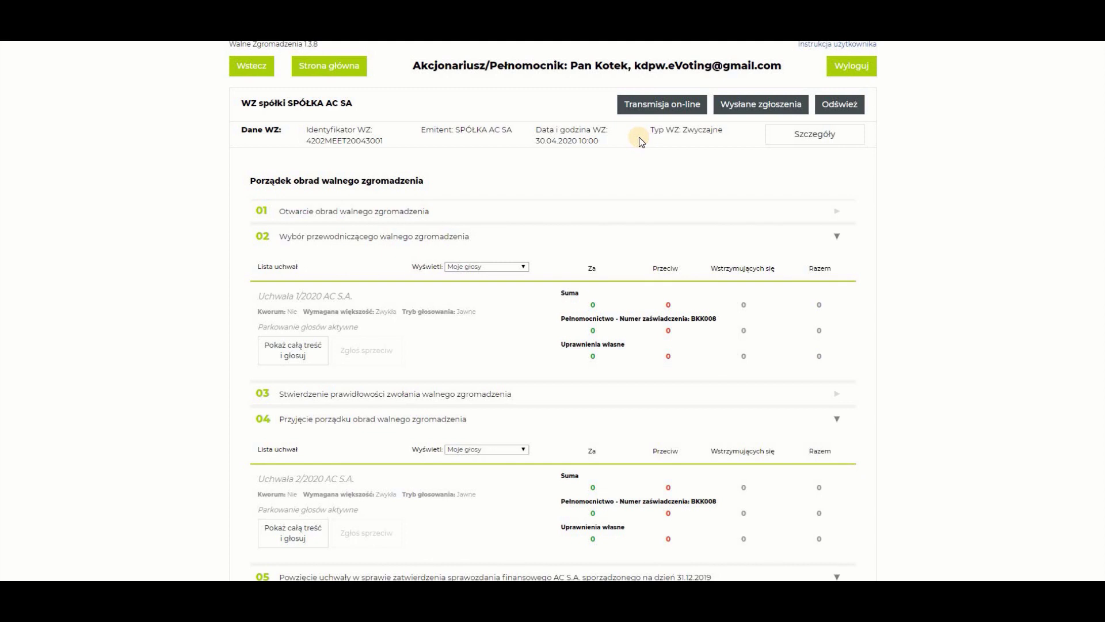
left_click(816, 138)
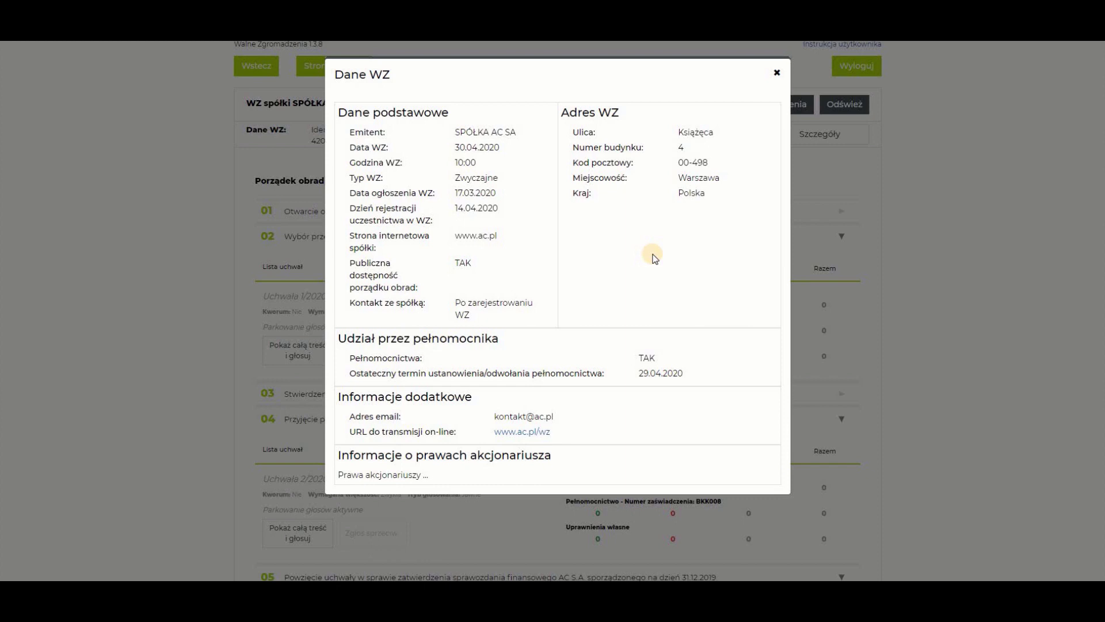
left_click(776, 74)
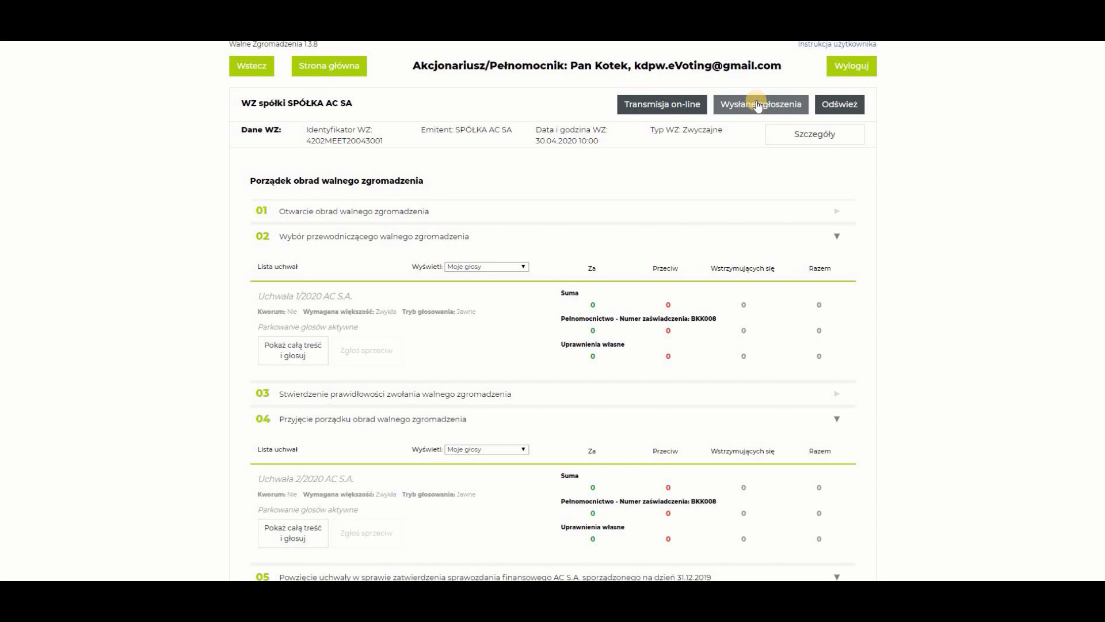
left_click(758, 105)
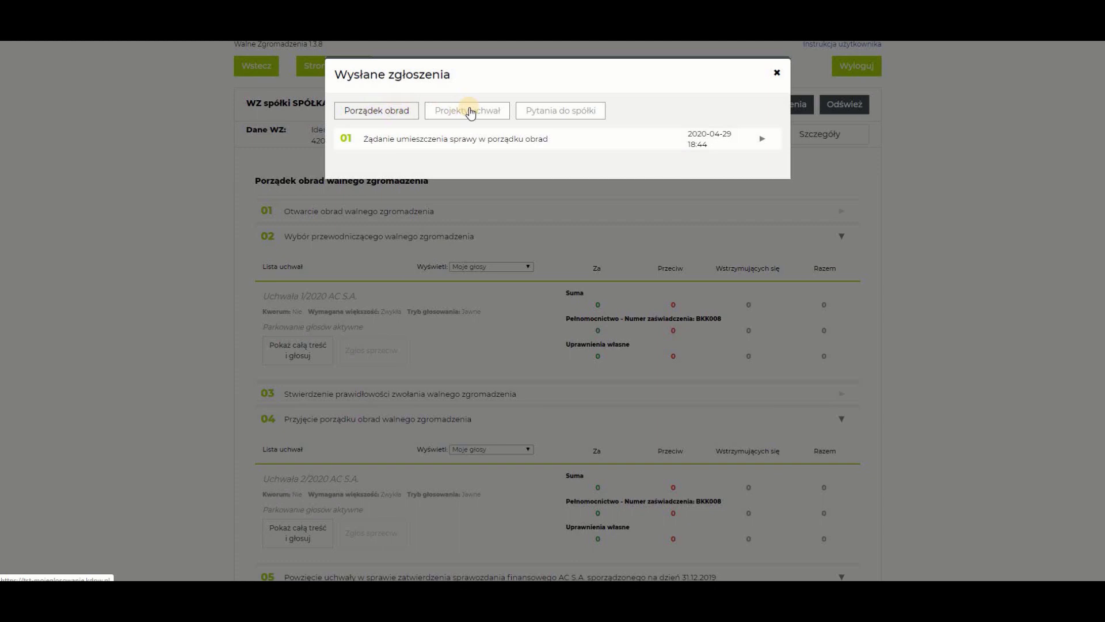
left_click(471, 112)
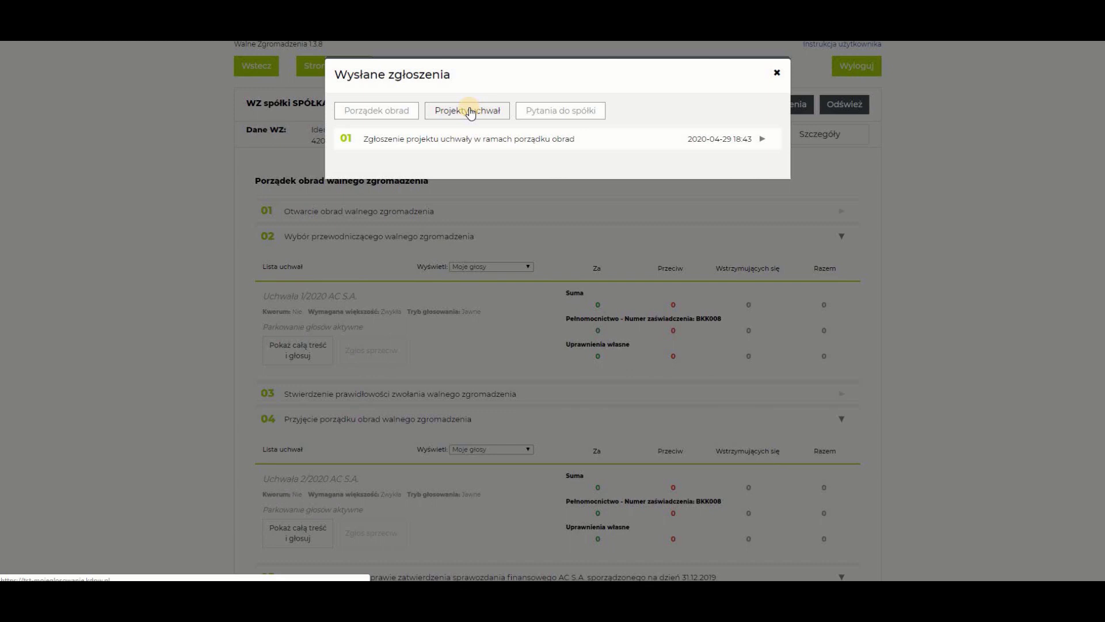
left_click(566, 112)
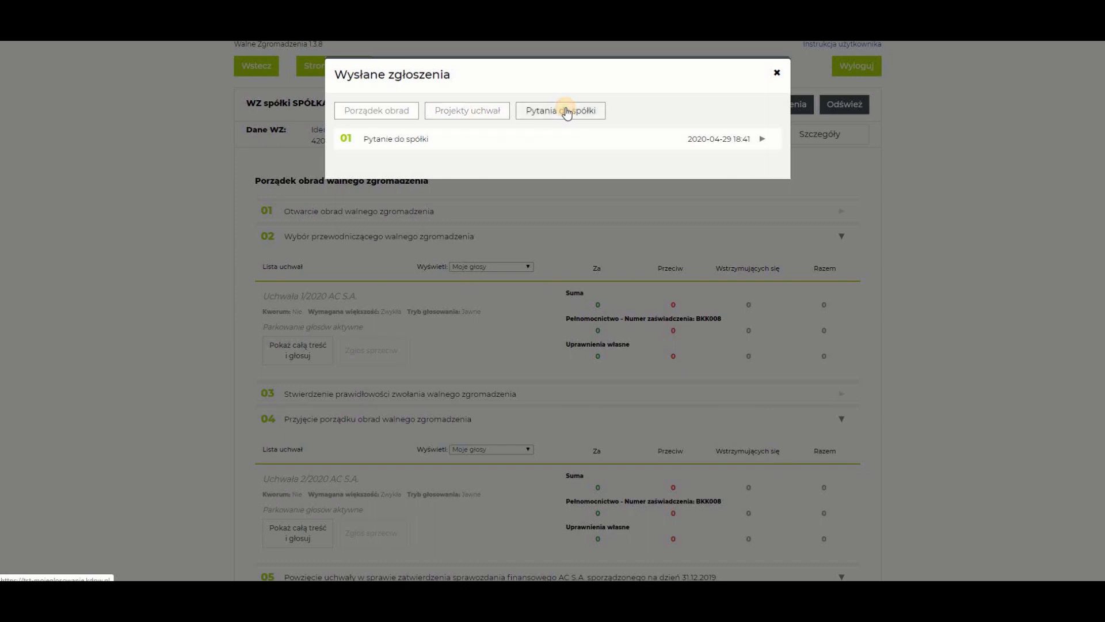
left_click(370, 111)
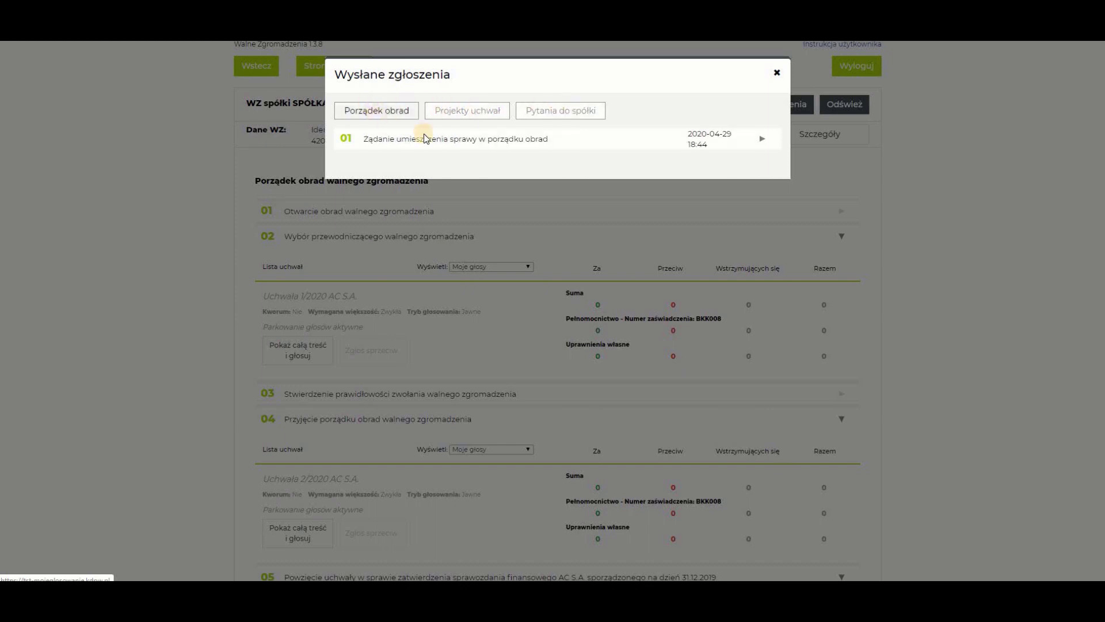
left_click(760, 139)
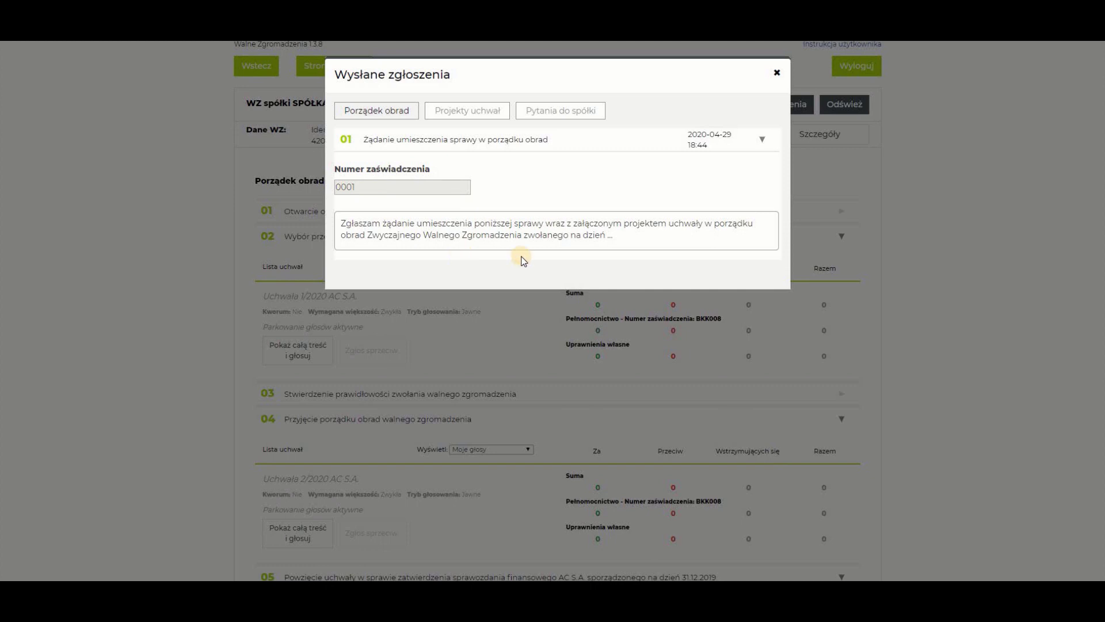
left_click(776, 72)
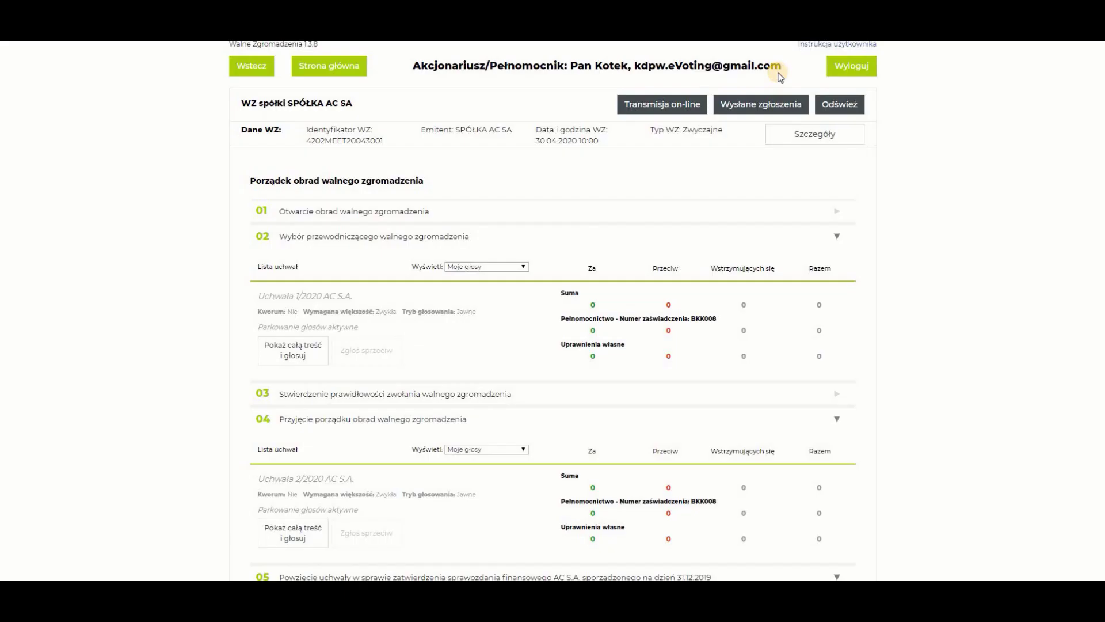
left_click(841, 105)
scroll(219, 113, "down", 3)
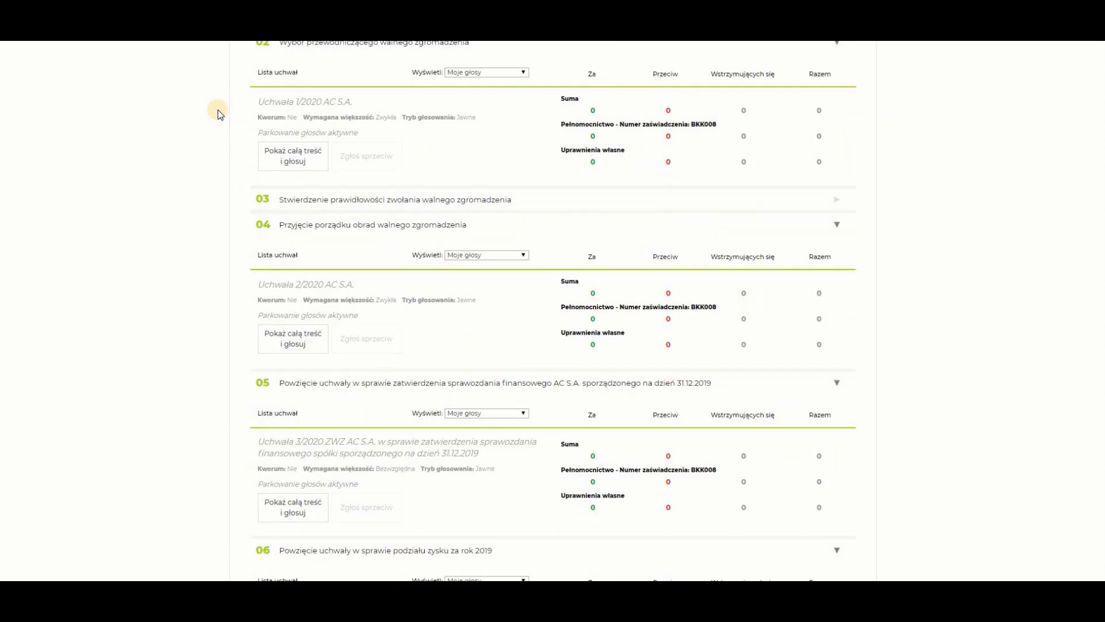
scroll(219, 113, "down", 6)
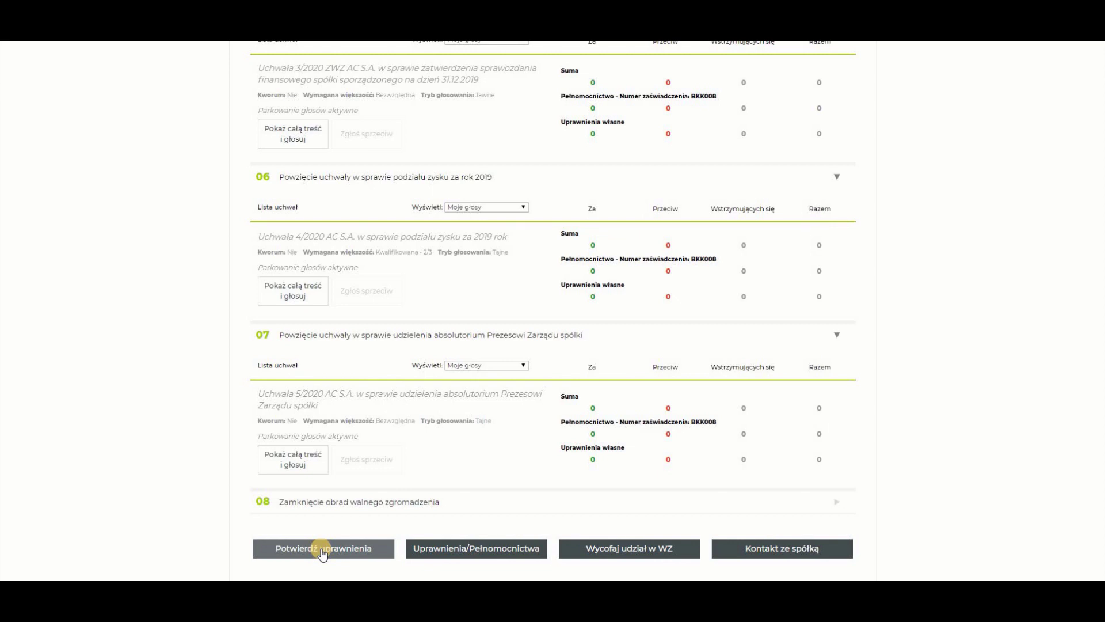
Go to Uprawnienia/Pełnomocnictwa and bring the proxy management section into view
left_click(473, 549)
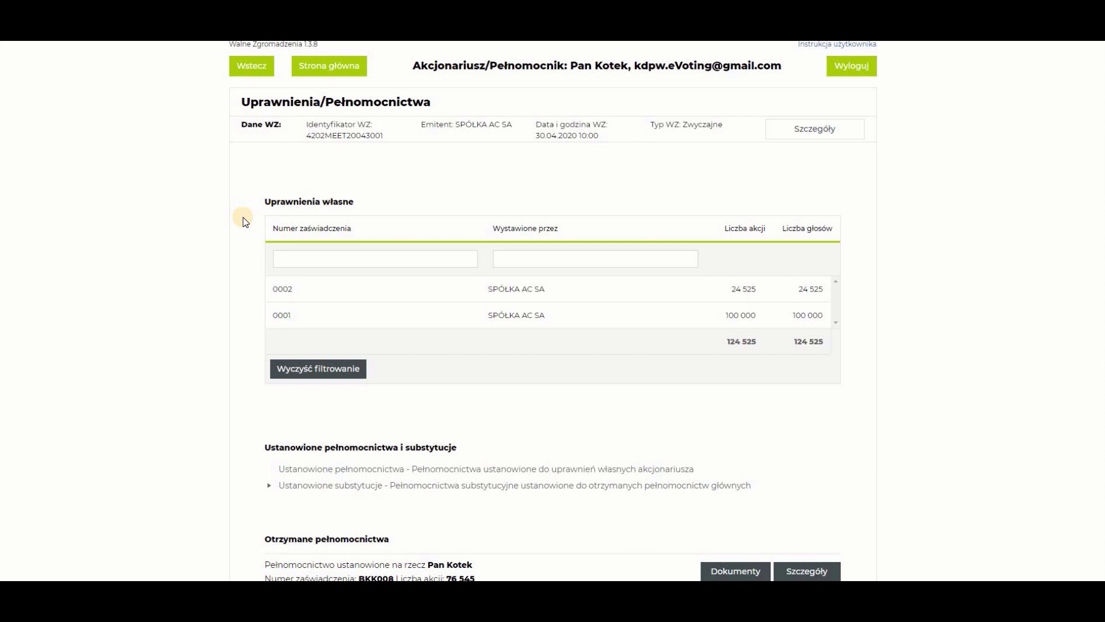
scroll(243, 219, "down", 3)
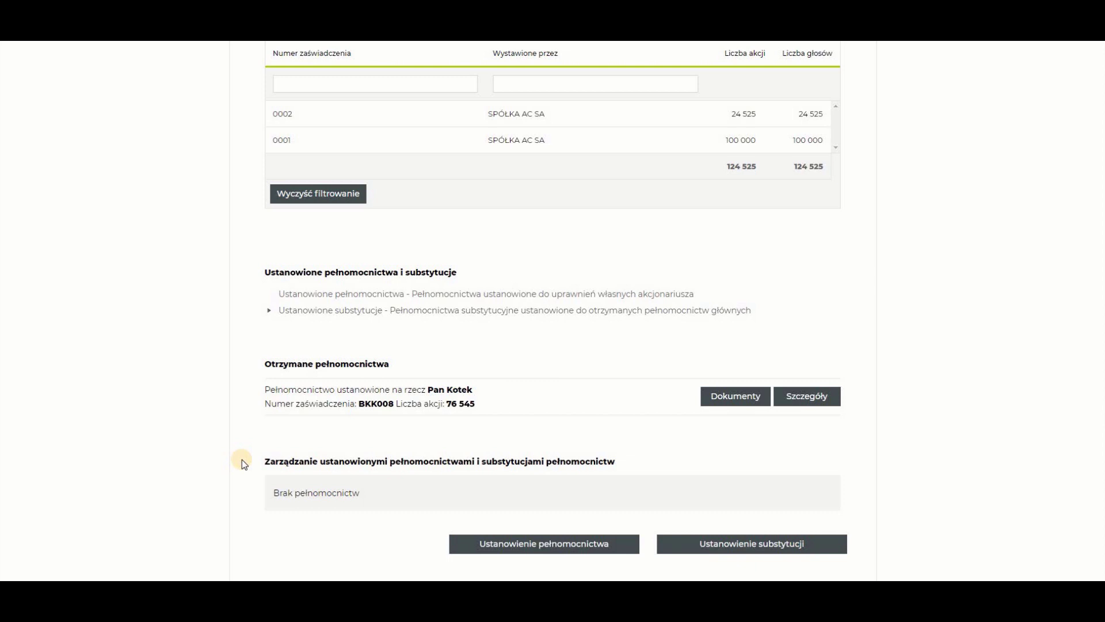
left_click(241, 489)
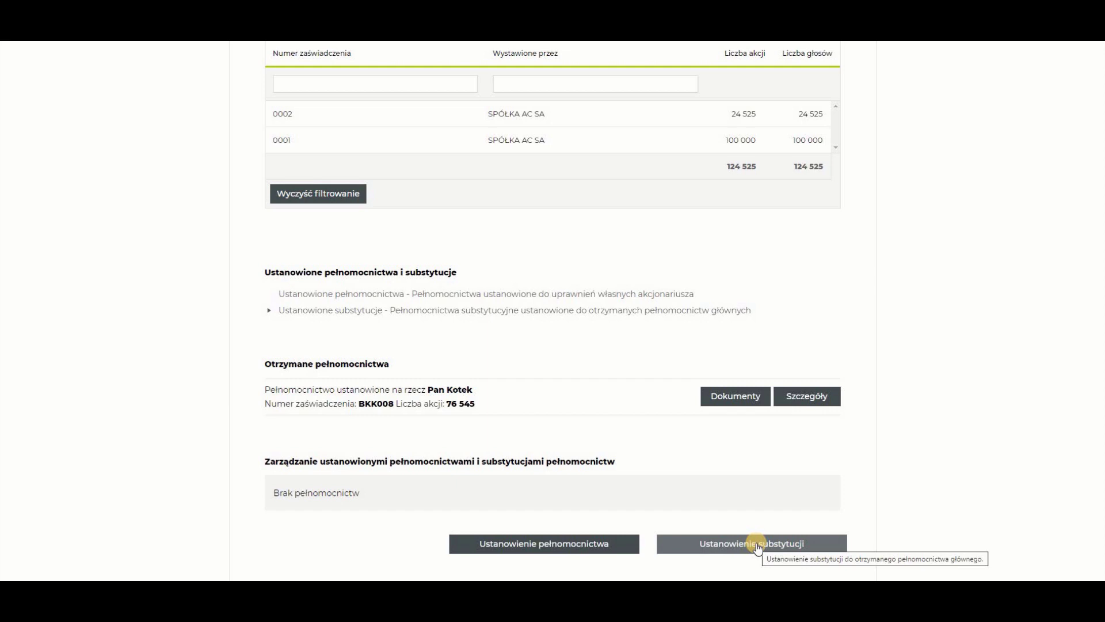
Start a natural-person proxy on certificate 0001, entering the proxy's full name and e-mail address
left_click(526, 549)
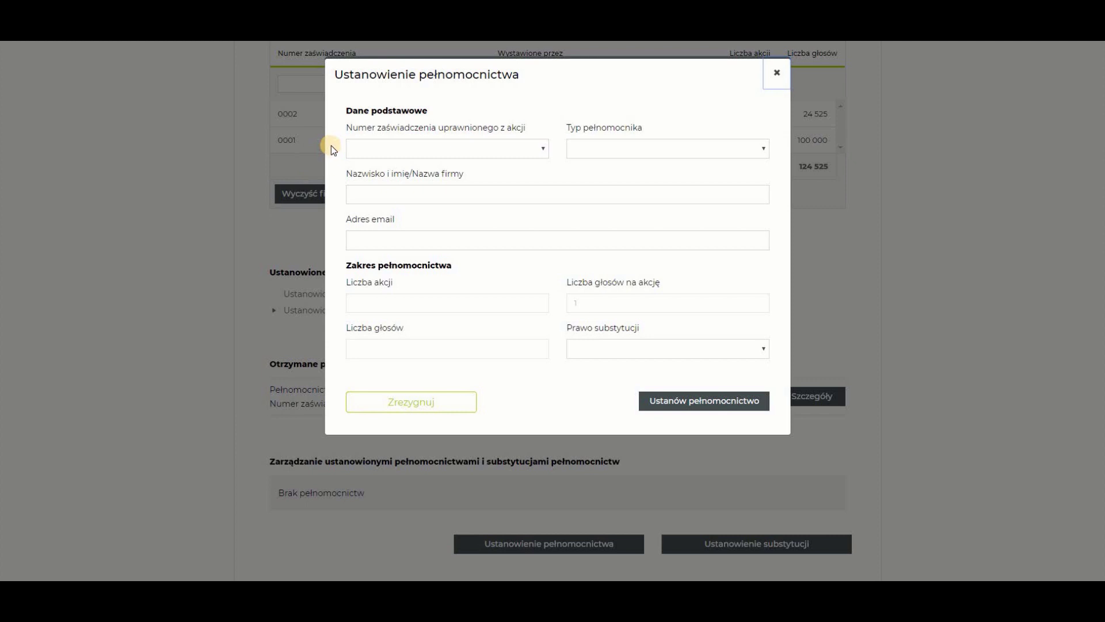
left_click(456, 144)
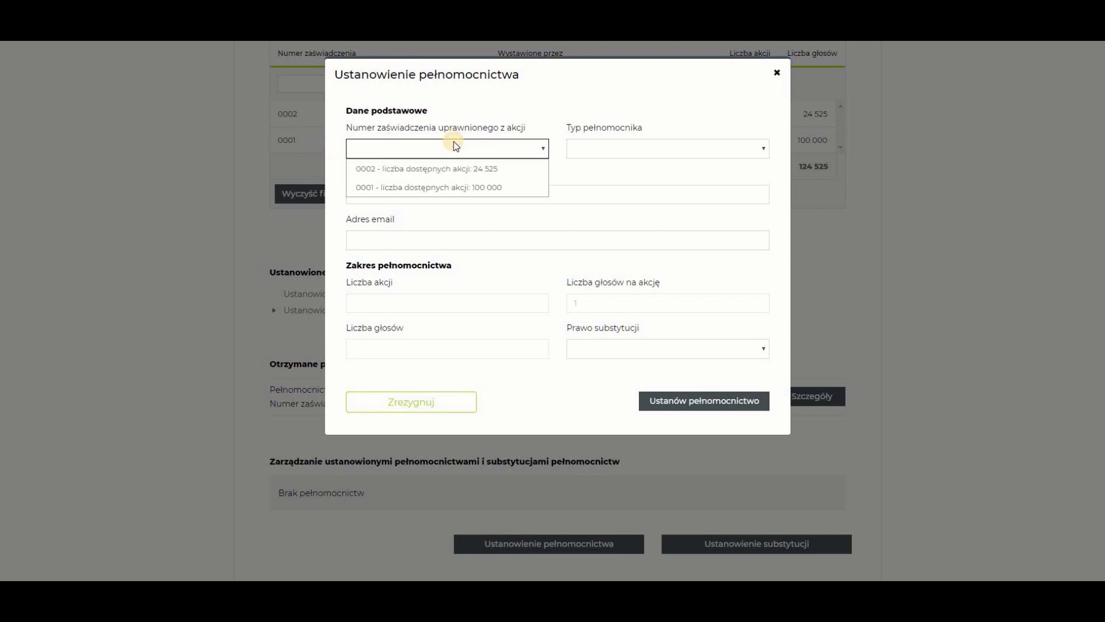
left_click(451, 188)
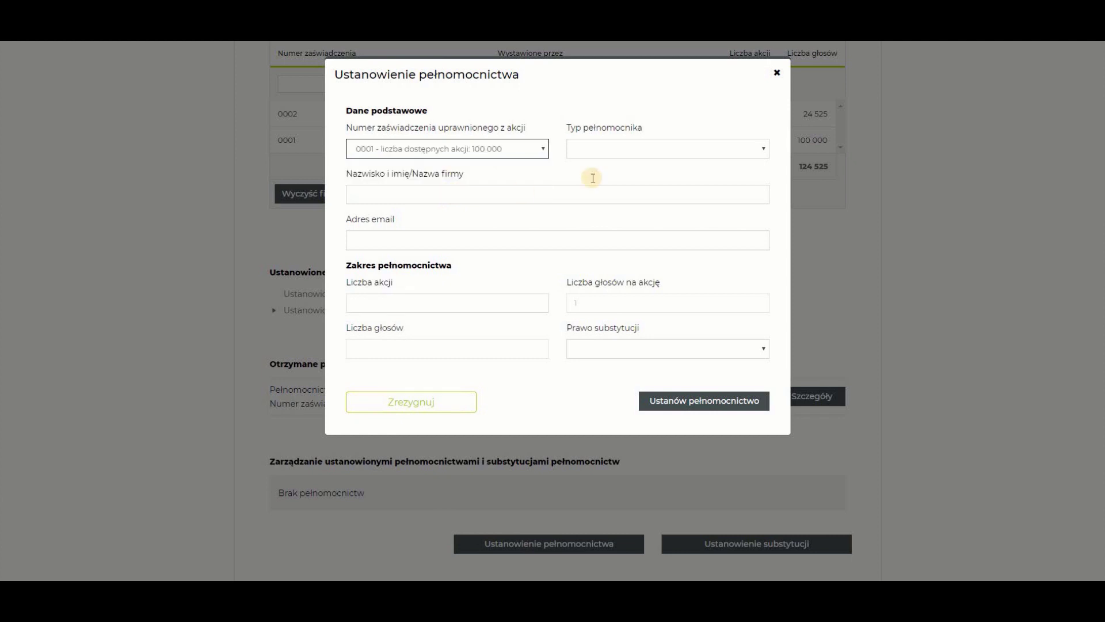
left_click(670, 146)
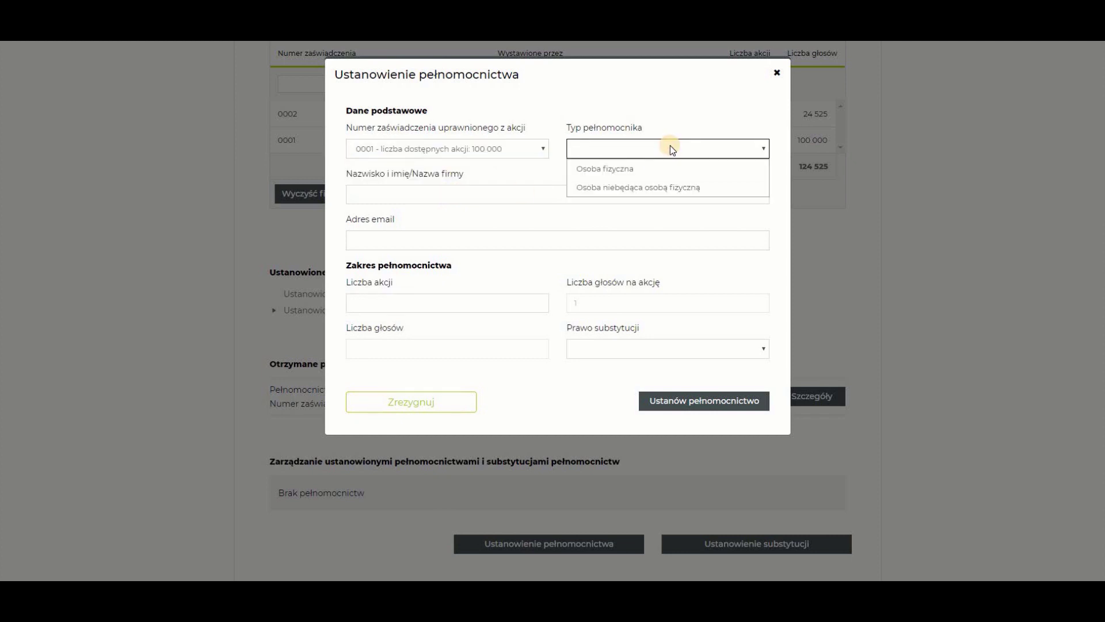
left_click(670, 171)
left_click(480, 192)
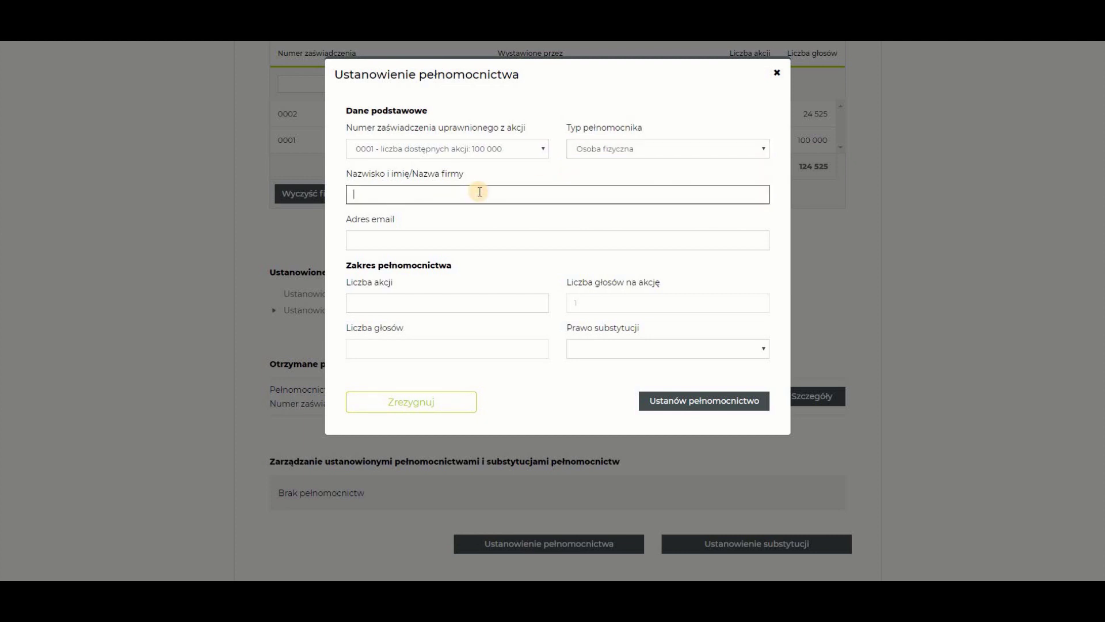
key("Tab")
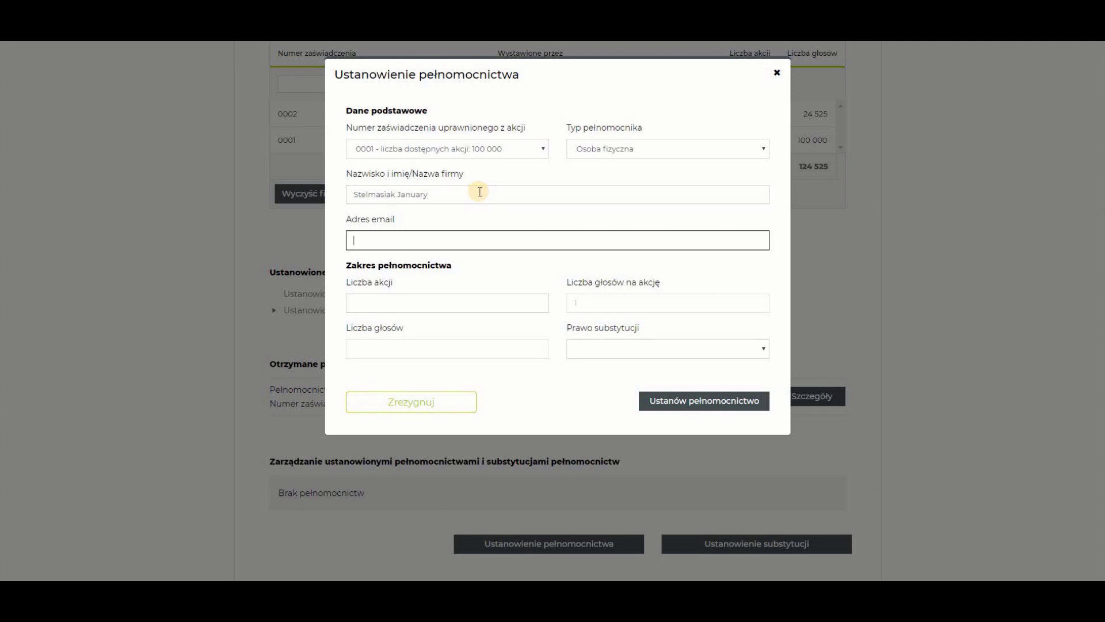
Assign the proxy 100000 shares, set Prawo substytucji to Nie, and submit it
left_click(429, 300)
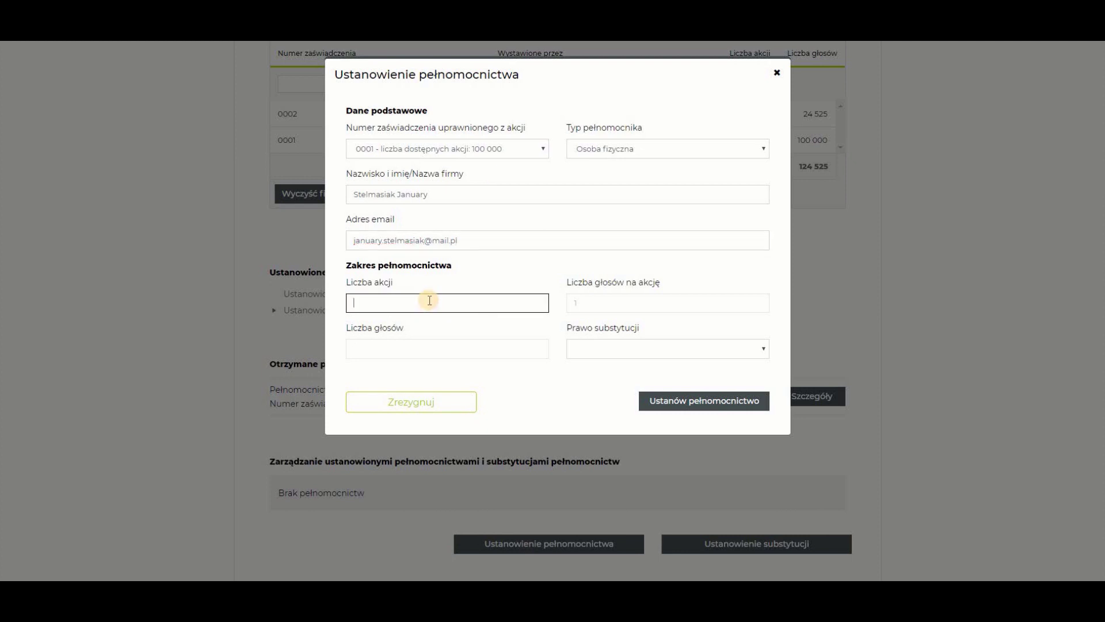
type("1000000")
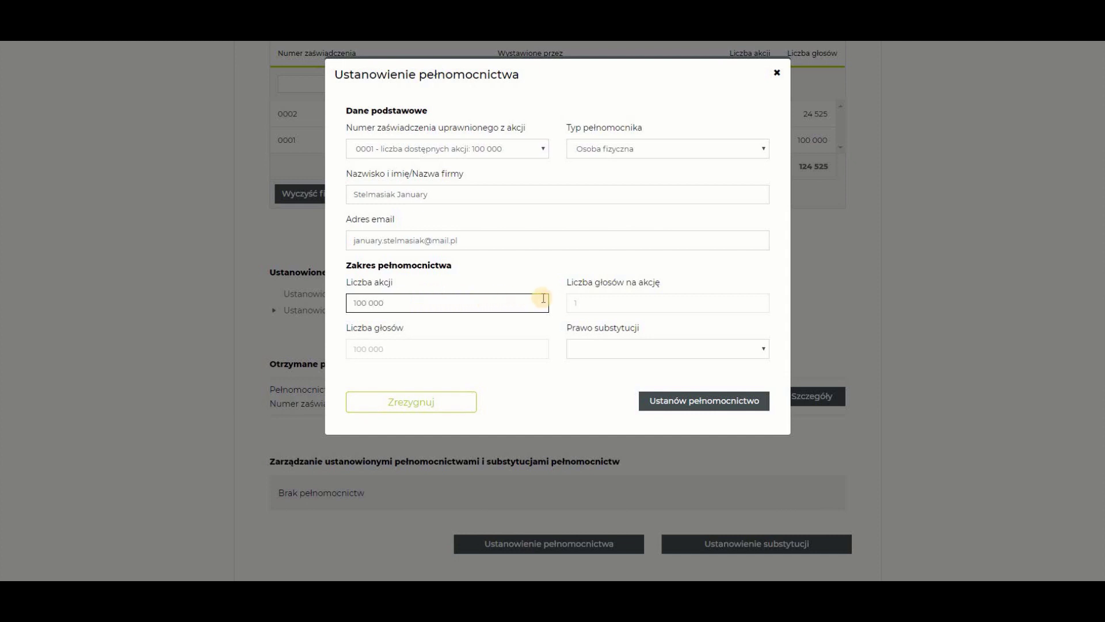
left_click(584, 305)
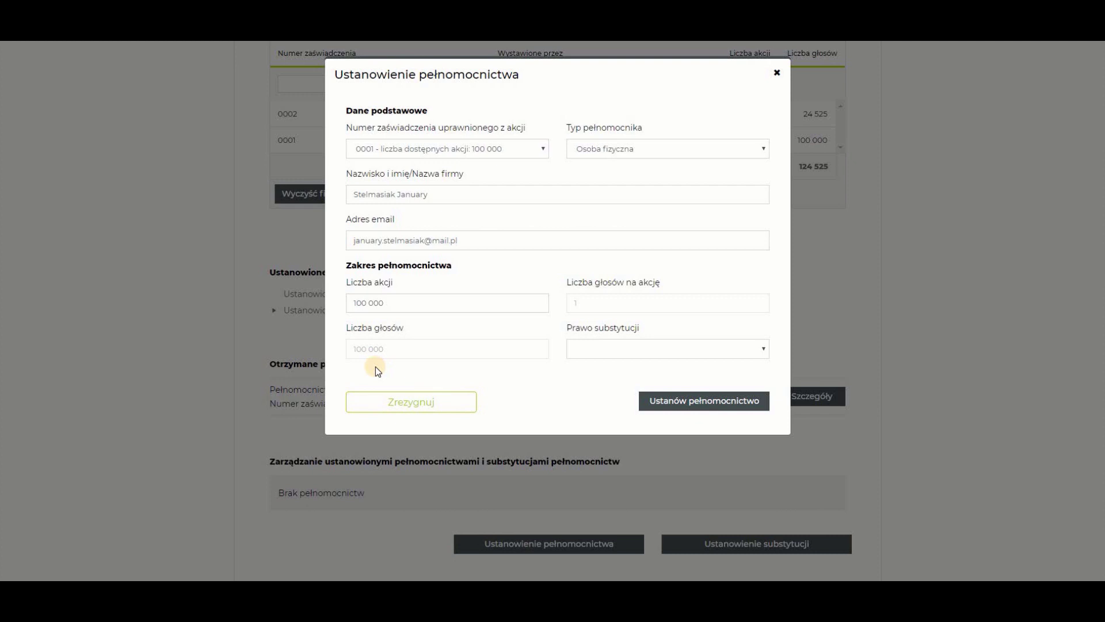
left_click(748, 350)
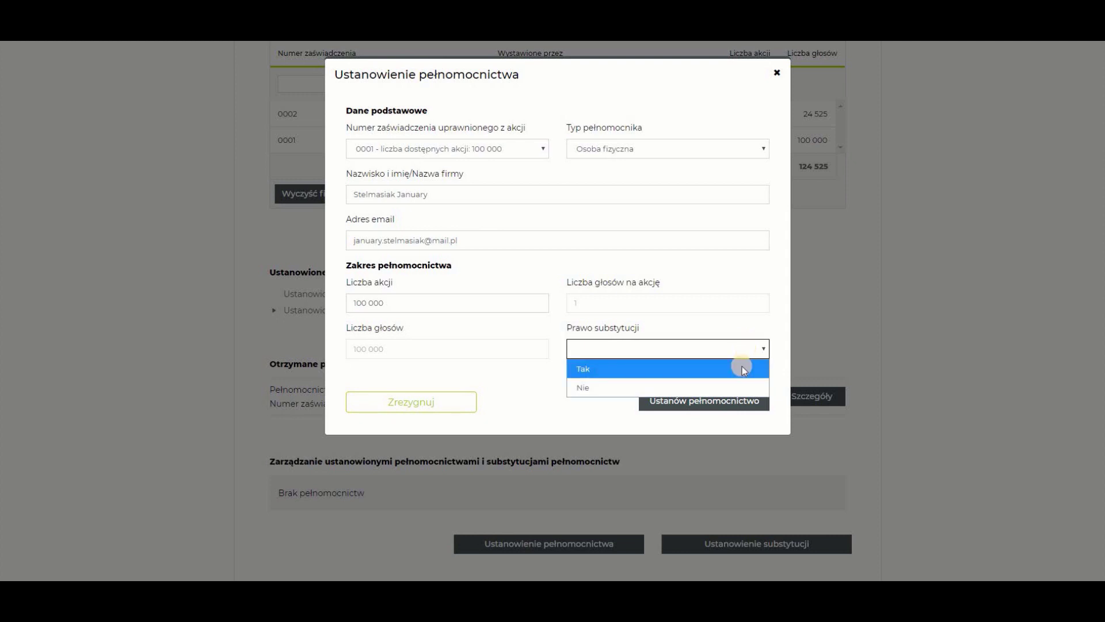
left_click(737, 390)
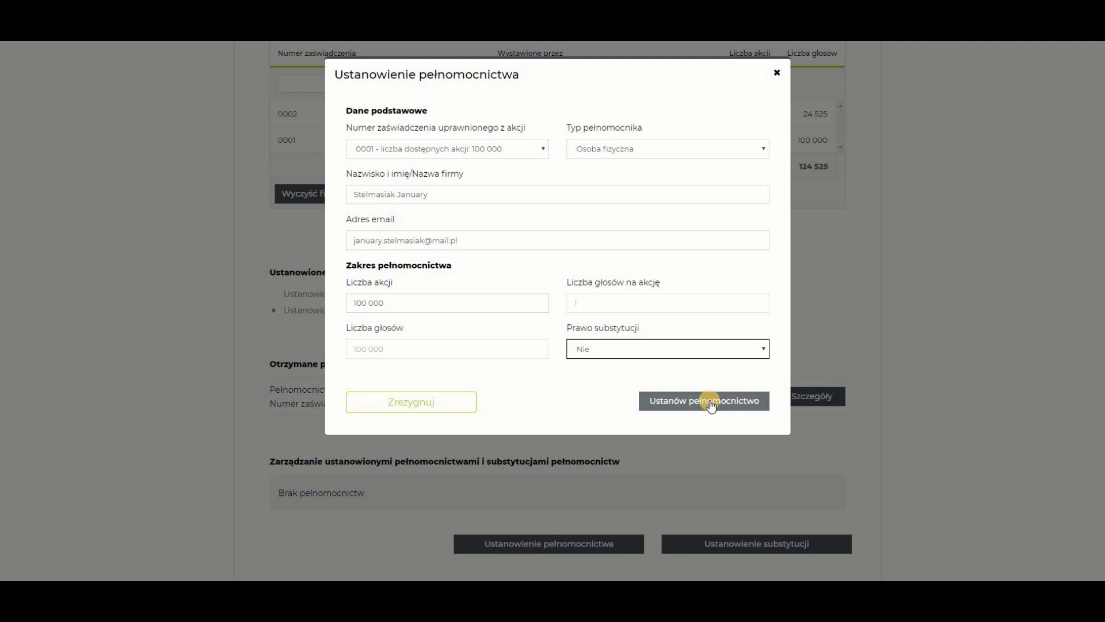
left_click(709, 399)
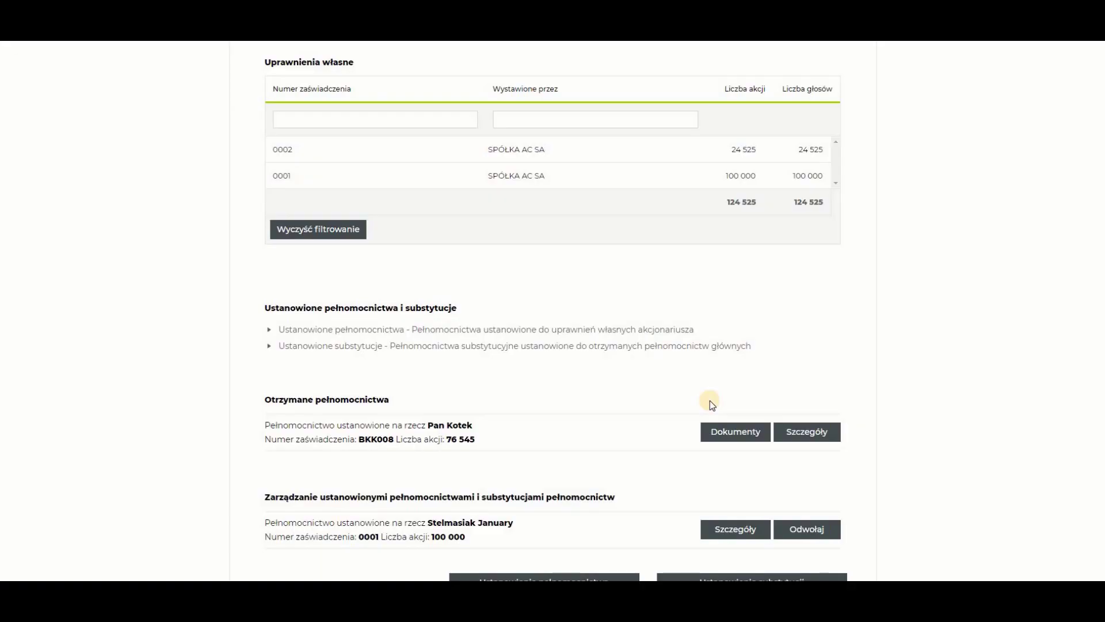
Scroll to Zarządzanie ustanowionymi pełnomocnictwami to see the new 100 000-share proxy on certificate 0001
scroll(710, 405, "down", 1)
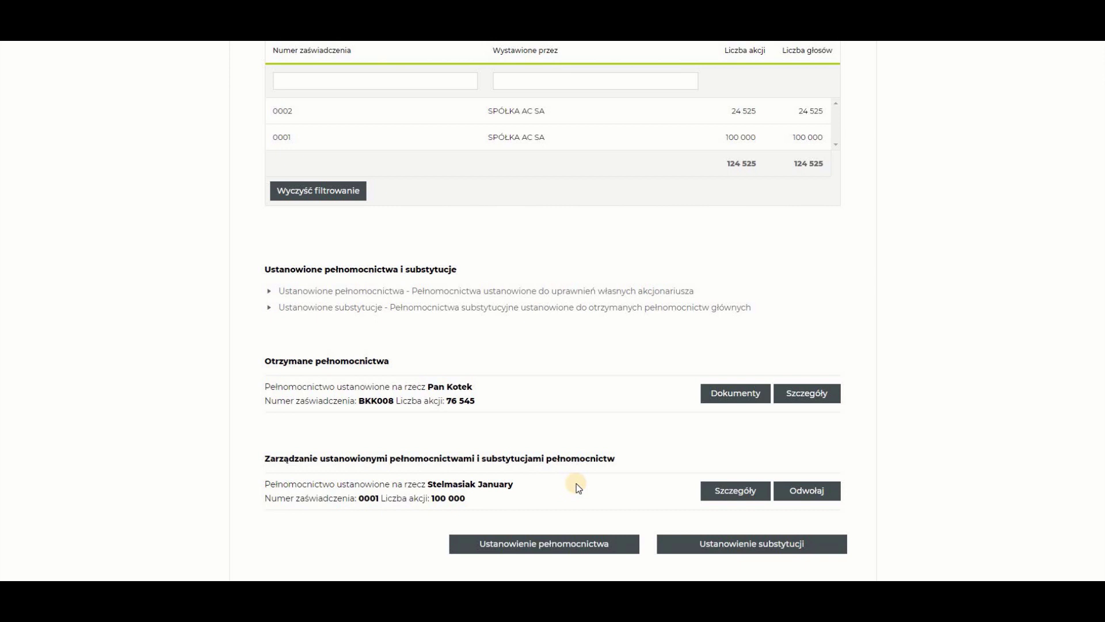
Revoke the certificate 0001 proxy with Odwołaj and confirm with Tak
left_click(816, 486)
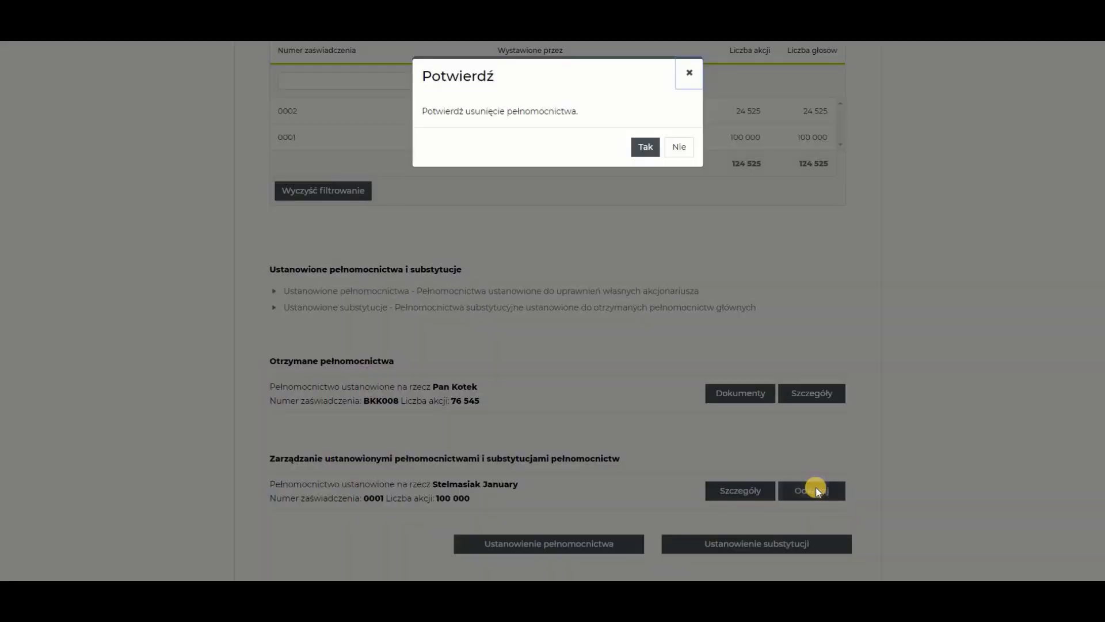
left_click(646, 146)
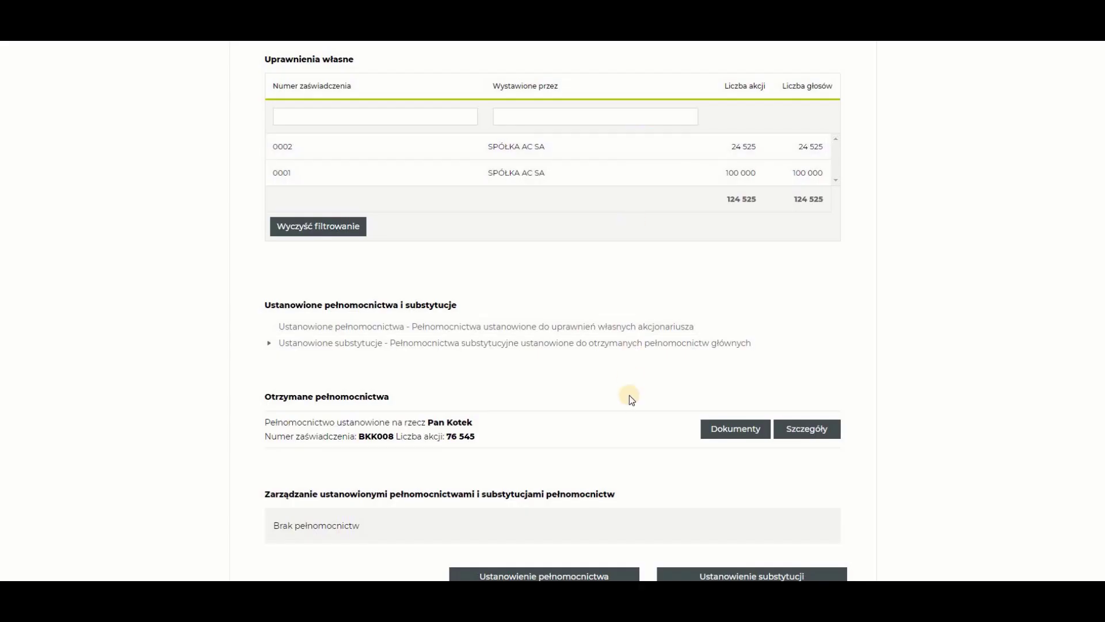
scroll(630, 395, "down", 1)
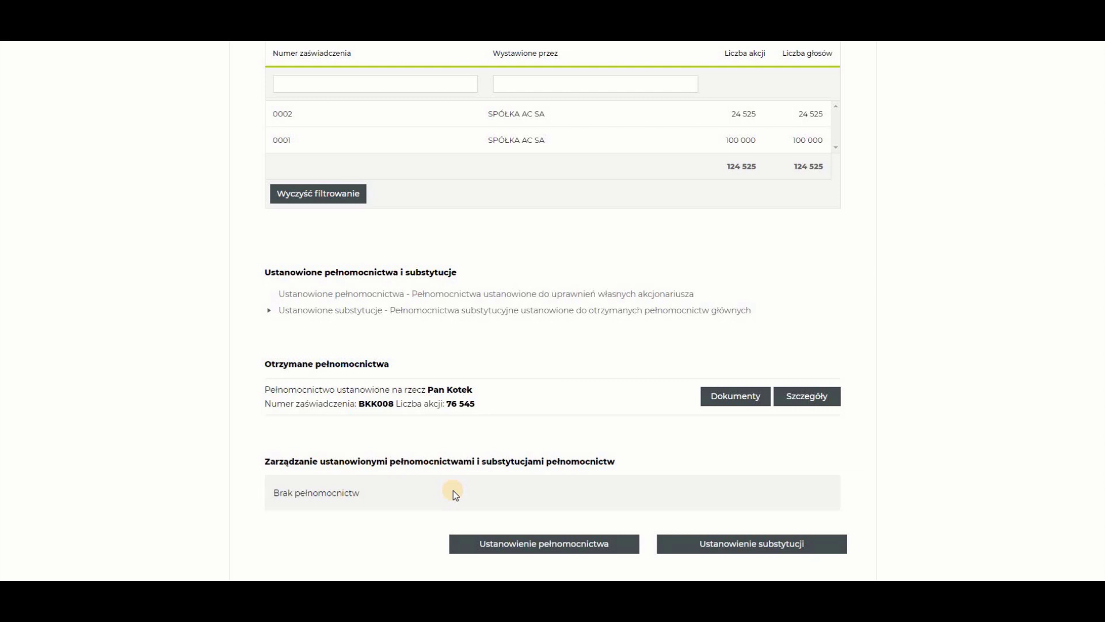
scroll(453, 490, "up", 3)
Go back with Wstecz and scroll to the buttons below the agenda
left_click(251, 64)
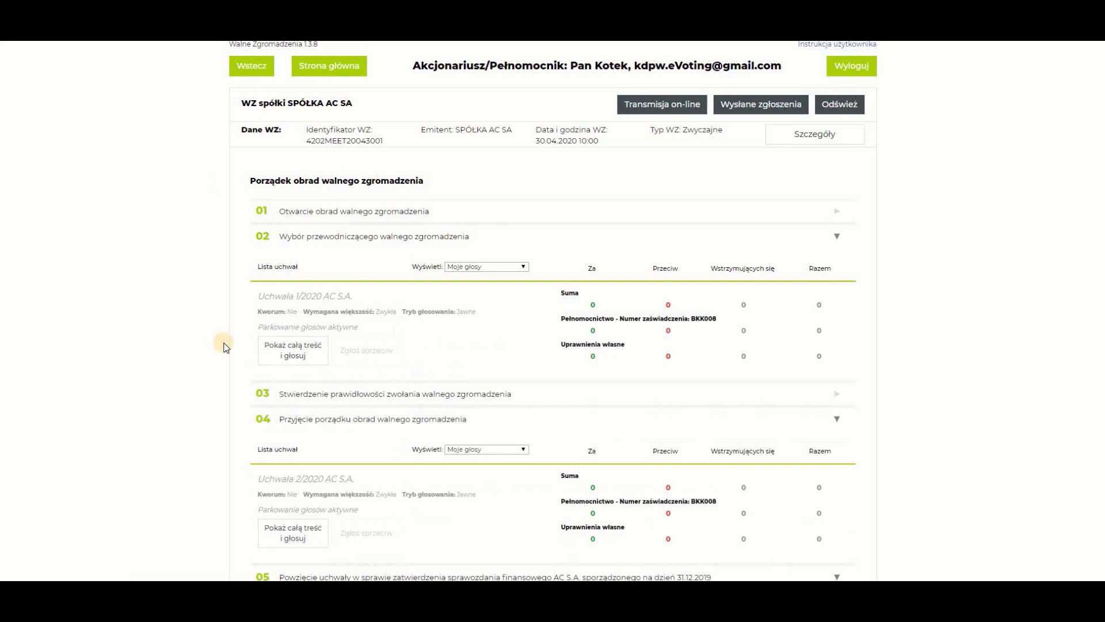
scroll(246, 350, "down", 10)
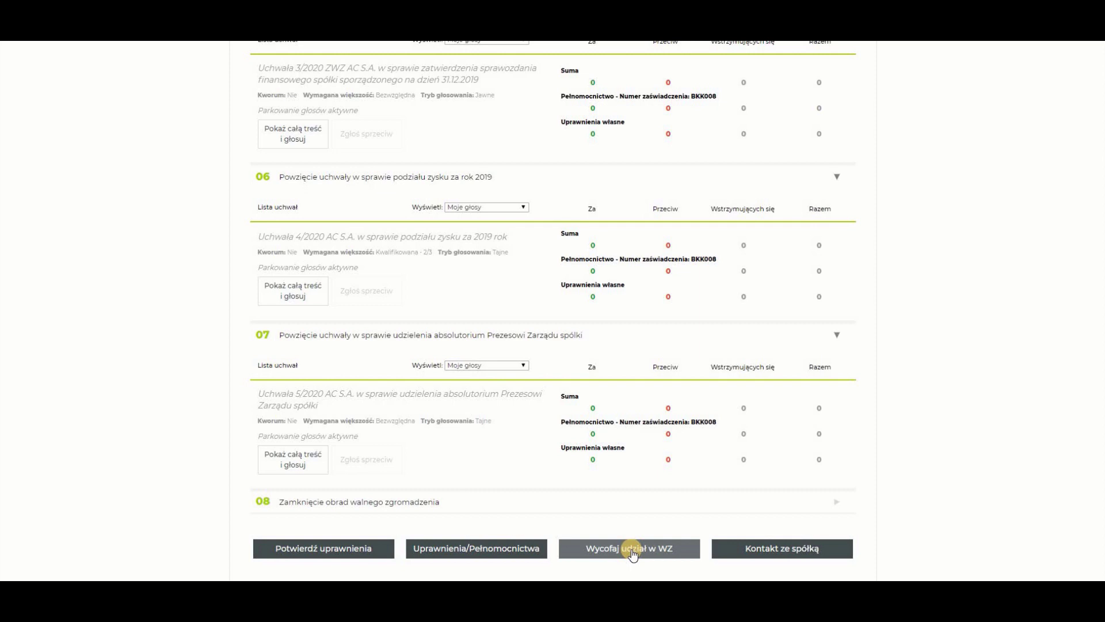
Send a Pytanie do spółki under certificate 0002 reading 'Treść zgłoszenia ....' and dismiss the confirmation
left_click(784, 550)
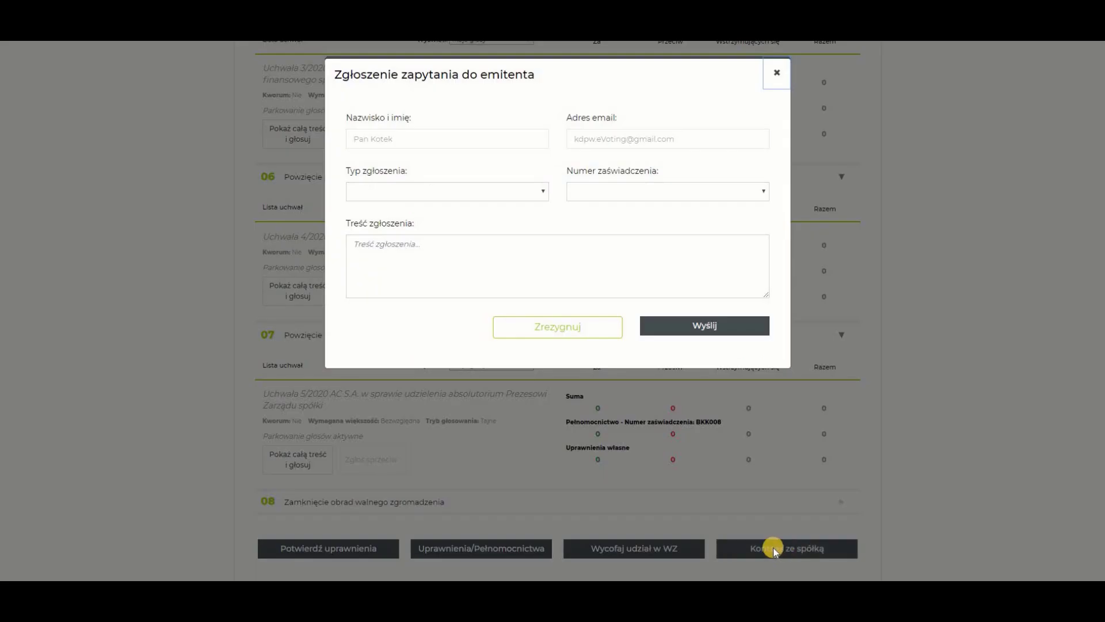
left_click(529, 196)
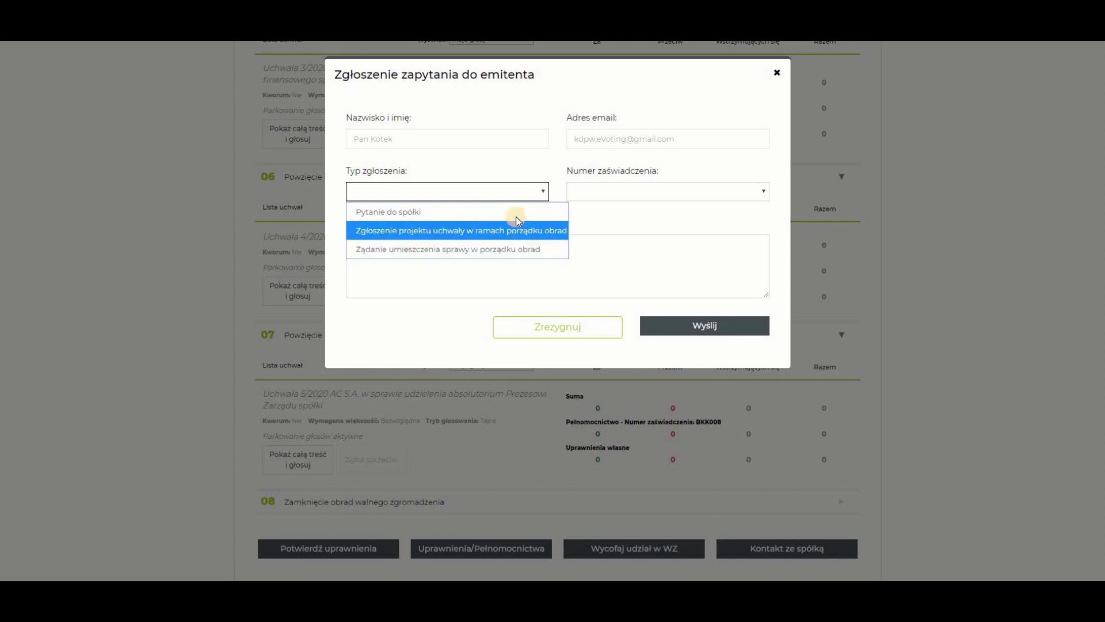
left_click(517, 218)
left_click(761, 195)
left_click(747, 234)
left_click(457, 255)
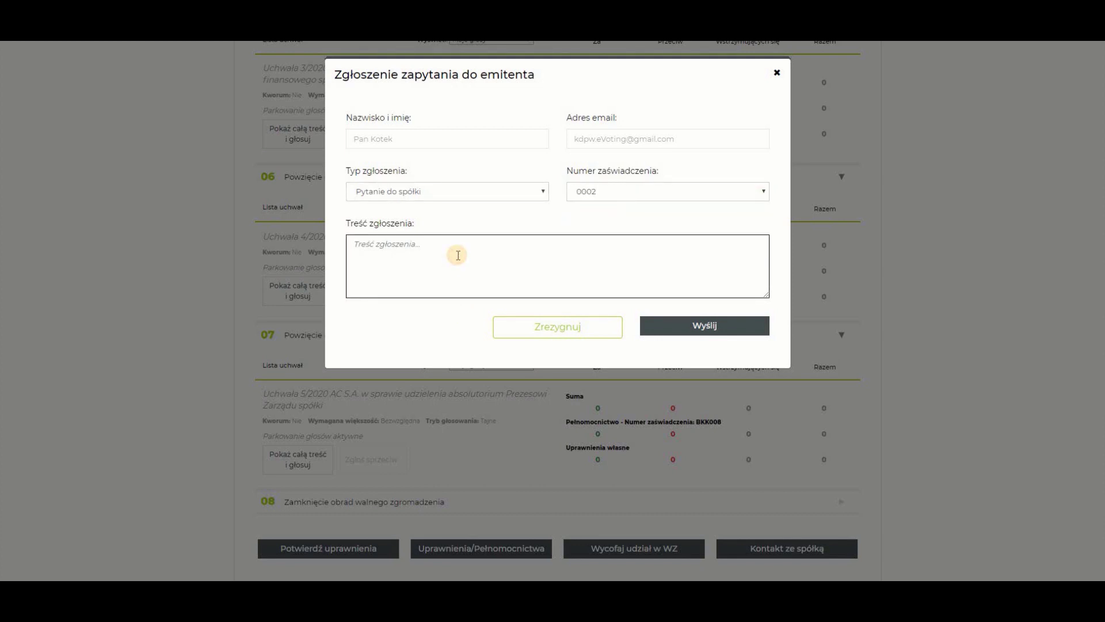
type("Treść zgłoszenia ....")
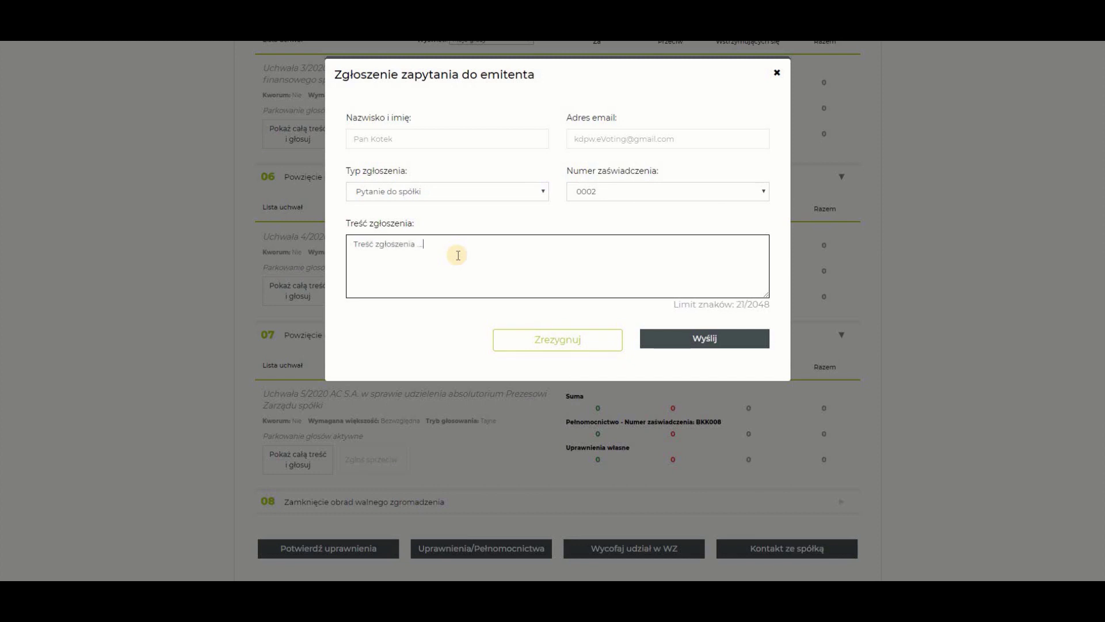
left_click(710, 338)
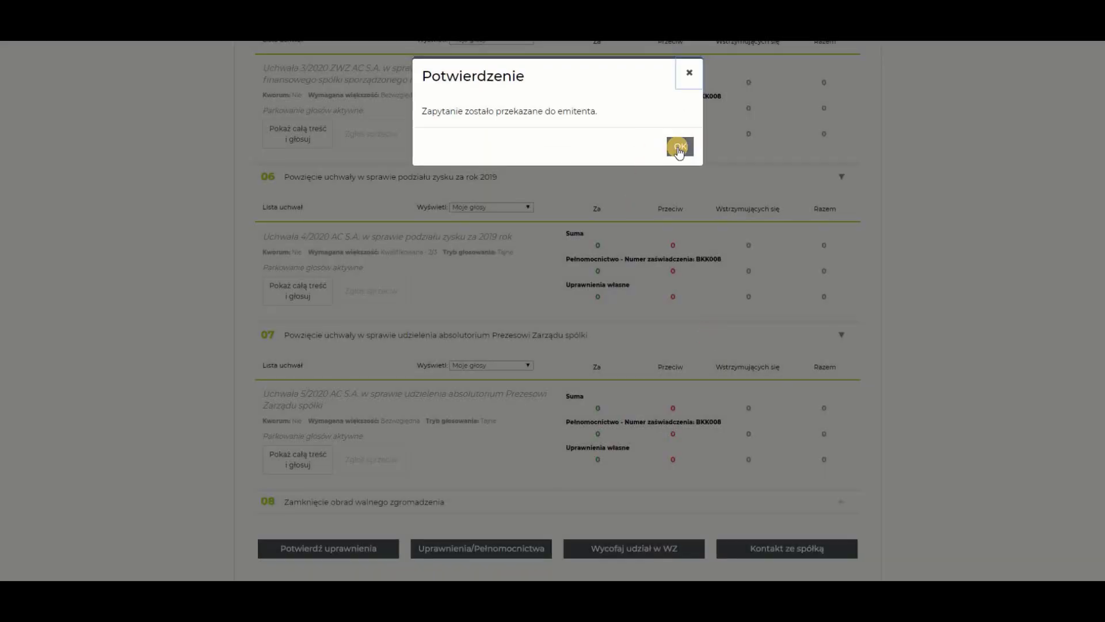
left_click(679, 148)
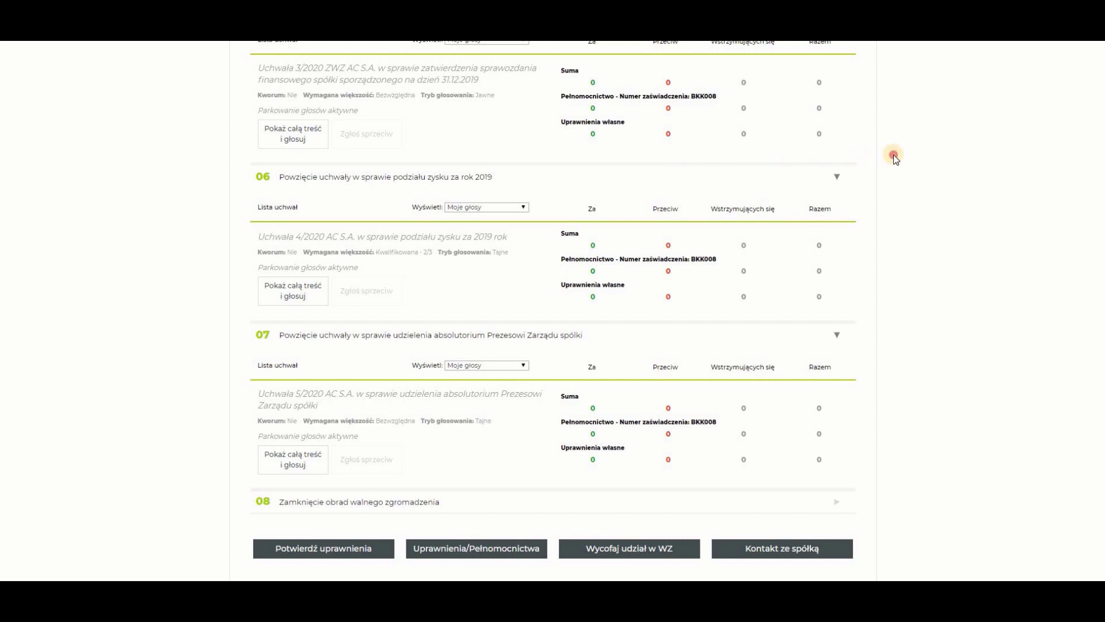
scroll(893, 154, "up", 15)
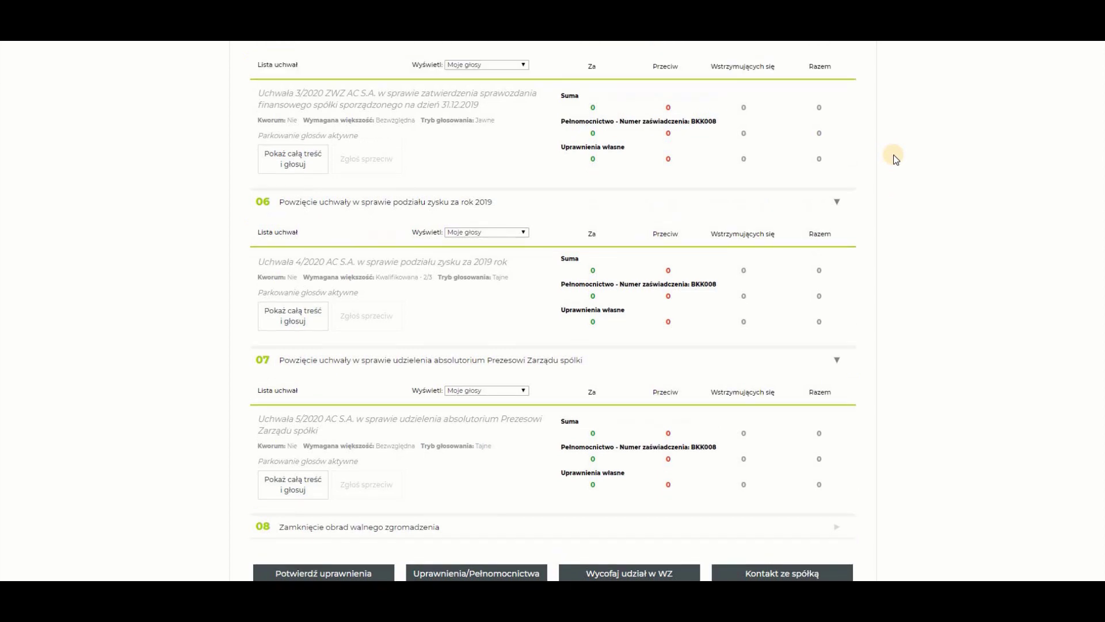